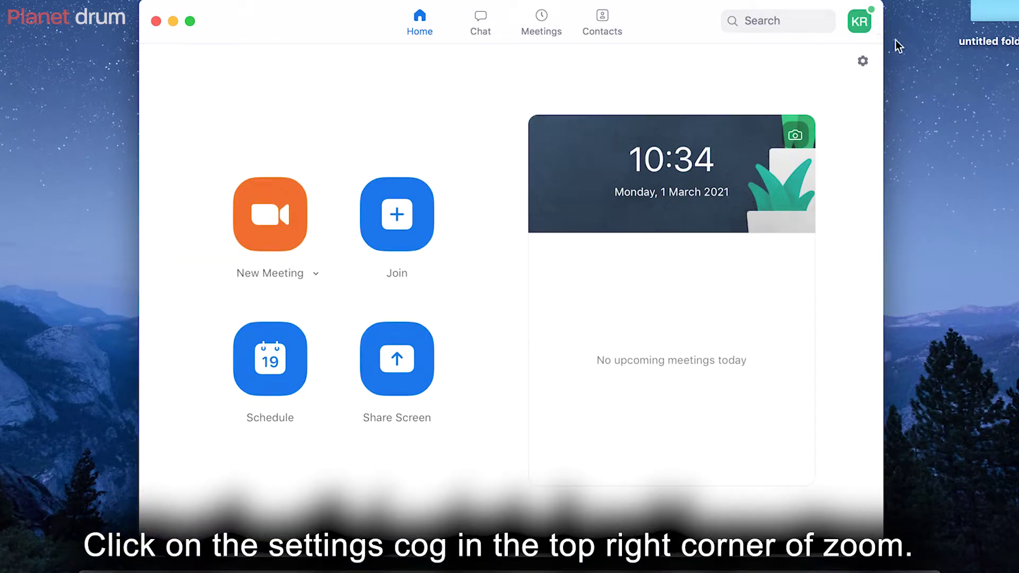
Step: Open Zoom's audio settings, keep Built-in Microphone as the input and check its level
click(863, 61)
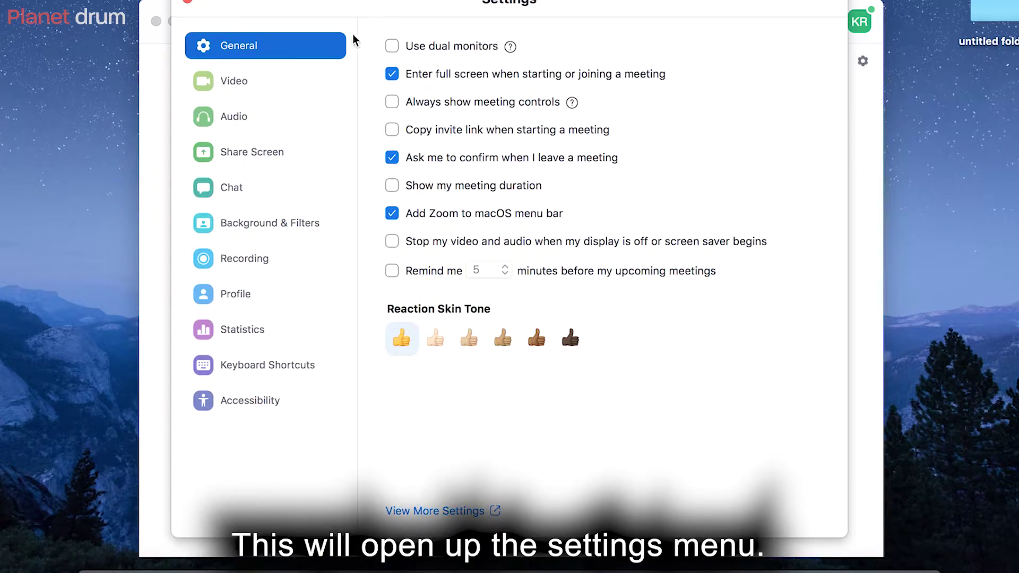
click(270, 114)
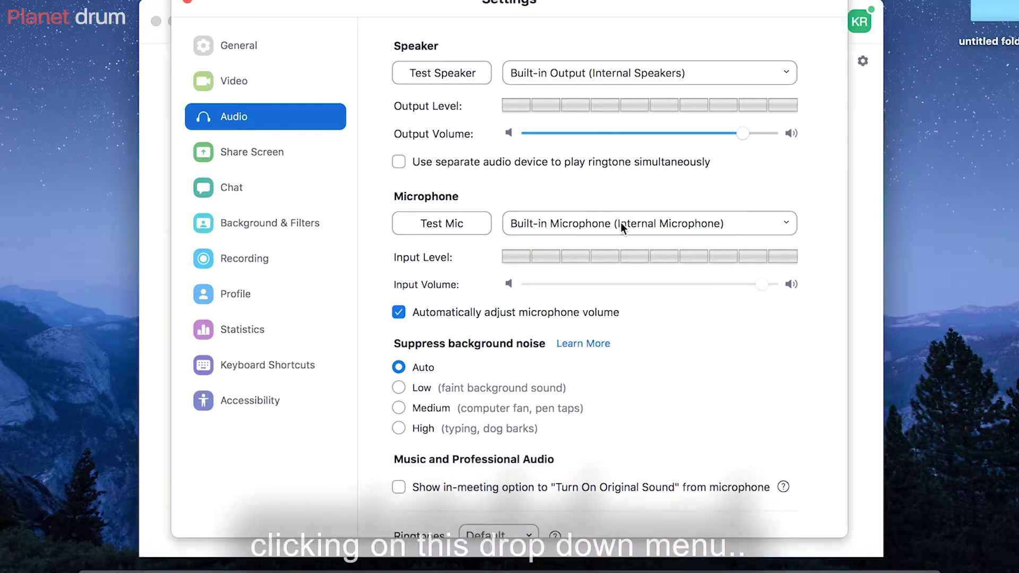
click(620, 222)
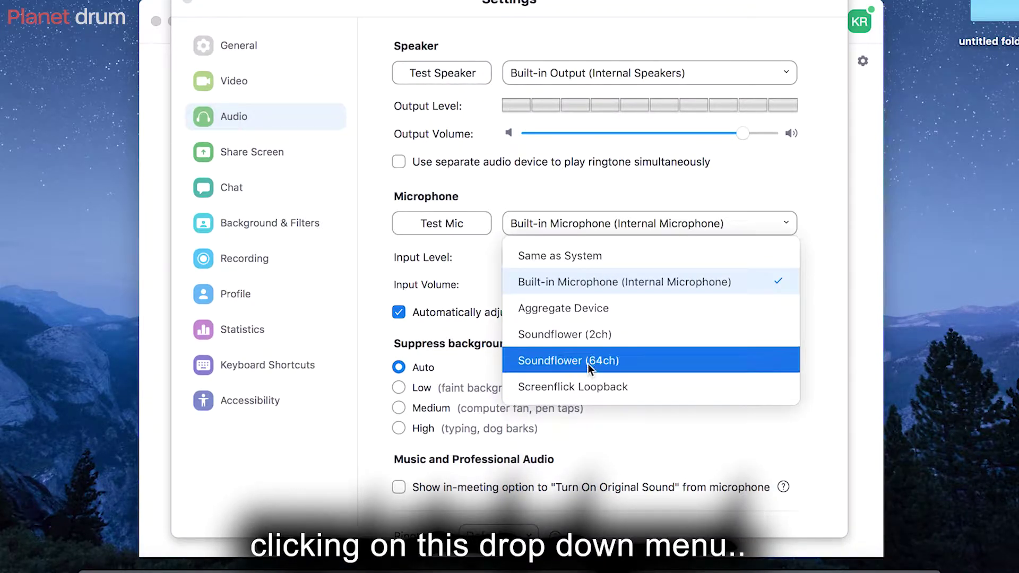
click(591, 225)
click(440, 219)
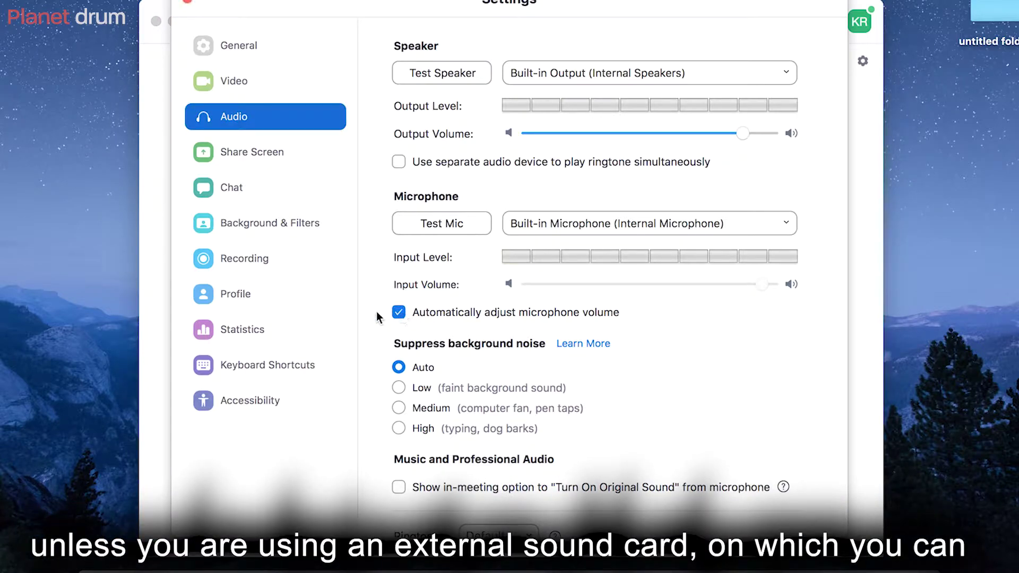
scroll(657, 375, down, 3)
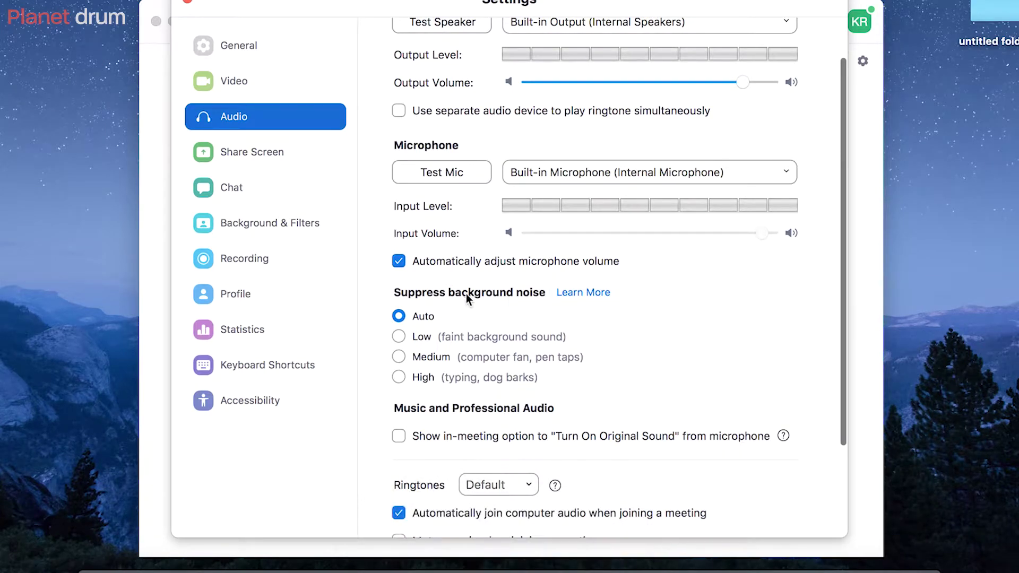
Step: Set background noise suppression to Low and enable the in-meeting Original Sound option
click(399, 336)
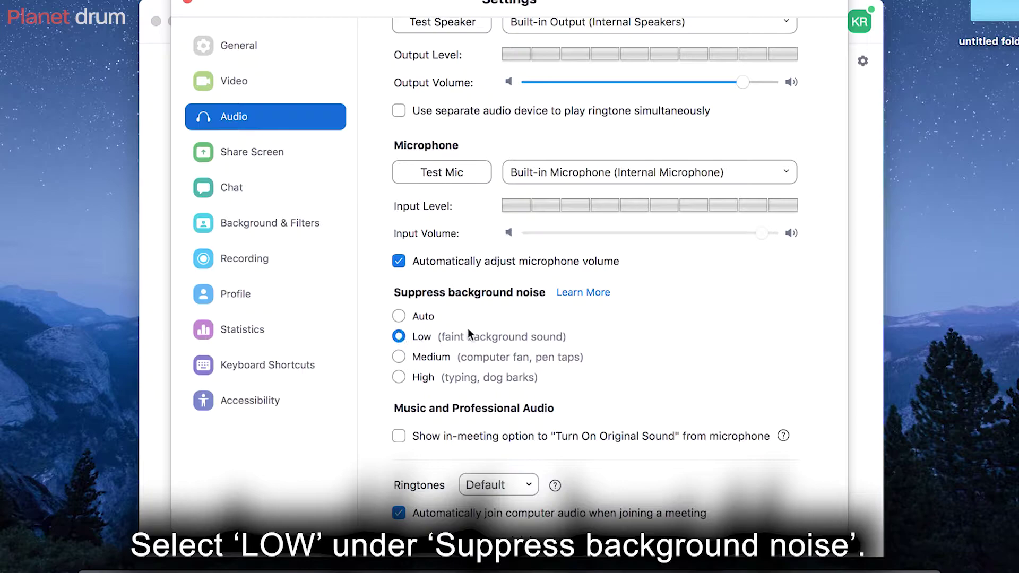
scroll(638, 362, down, 1)
scroll(638, 363, down, 2)
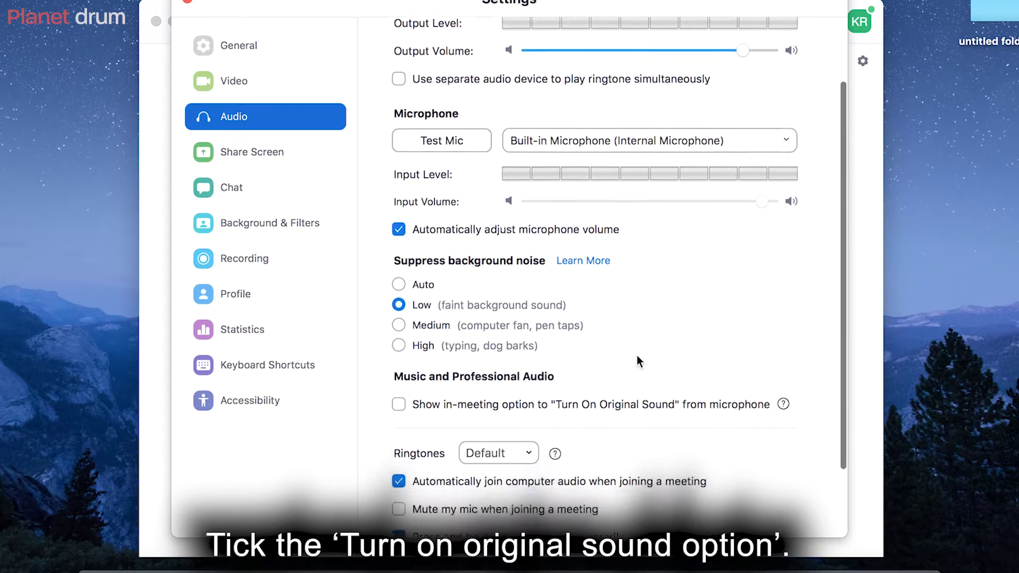
scroll(637, 355, down, 3)
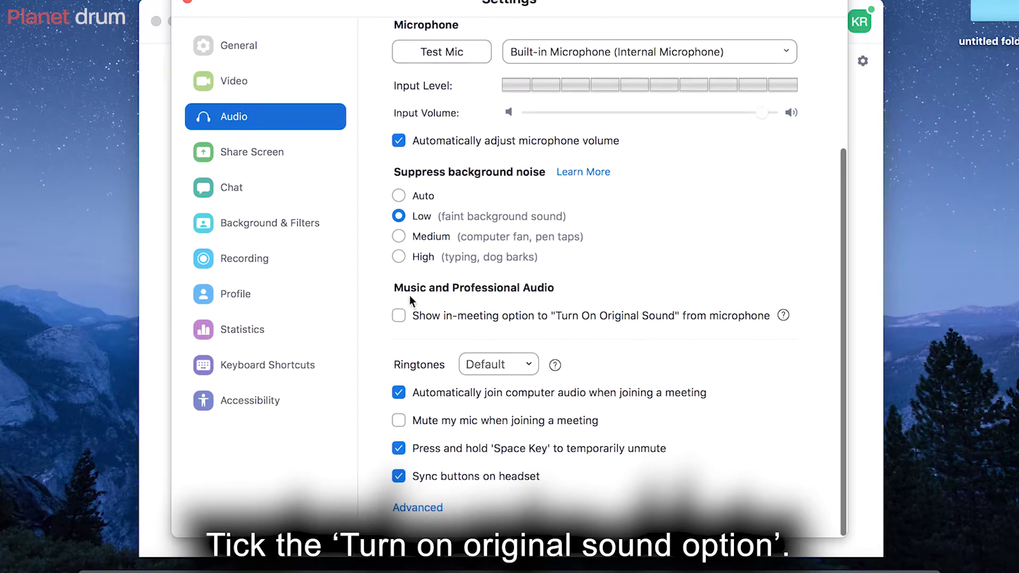
mouse_move(478, 404)
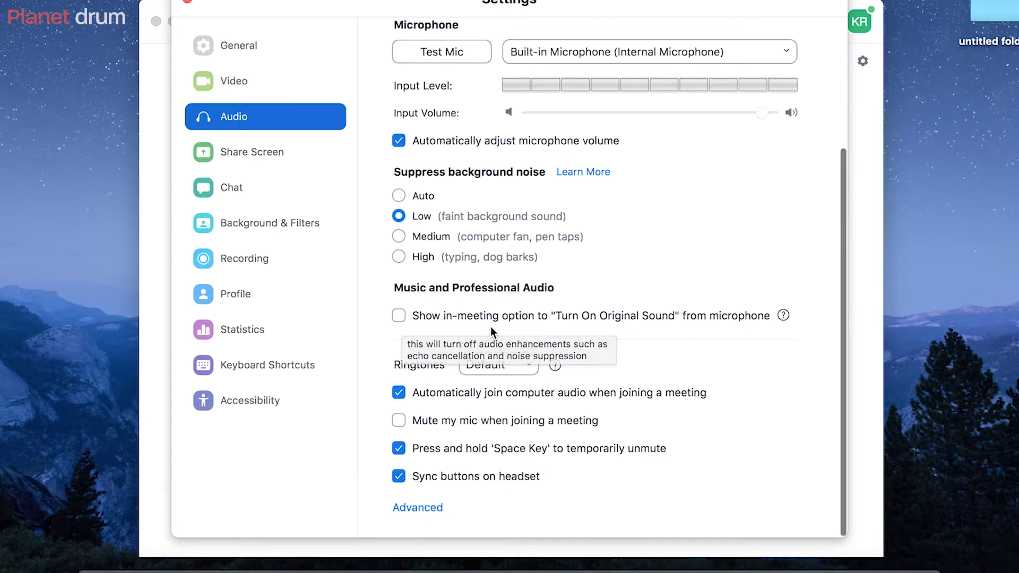
click(400, 316)
mouse_move(561, 539)
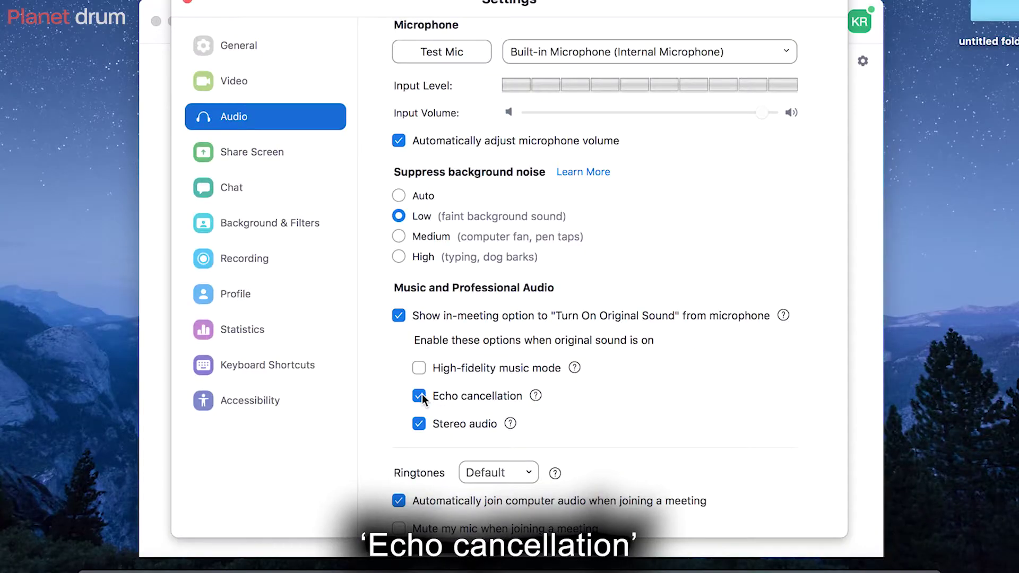
Step: Untick Echo cancellation and Stereo audio under the Original Sound settings
click(420, 396)
mouse_move(584, 444)
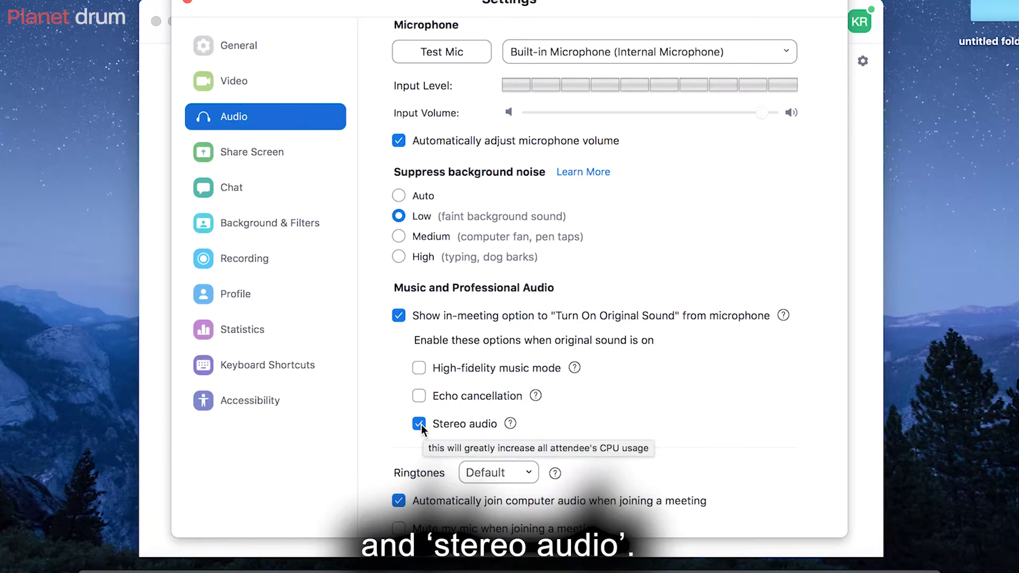
click(420, 423)
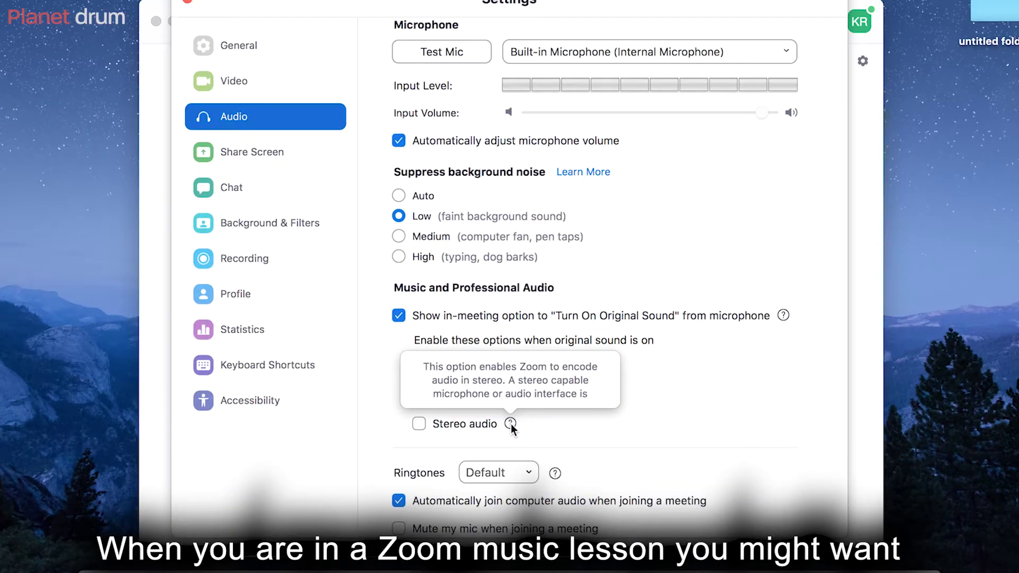
scroll(664, 423, down, 3)
scroll(662, 422, down, 2)
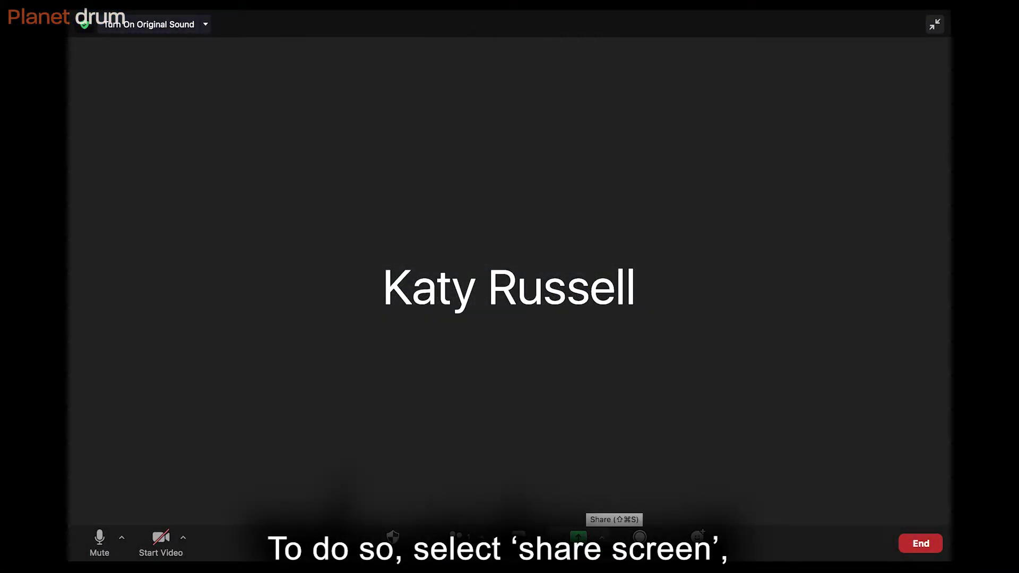
Step: Share Computer Audio into the meeting from Share Screen's Advanced options
click(579, 539)
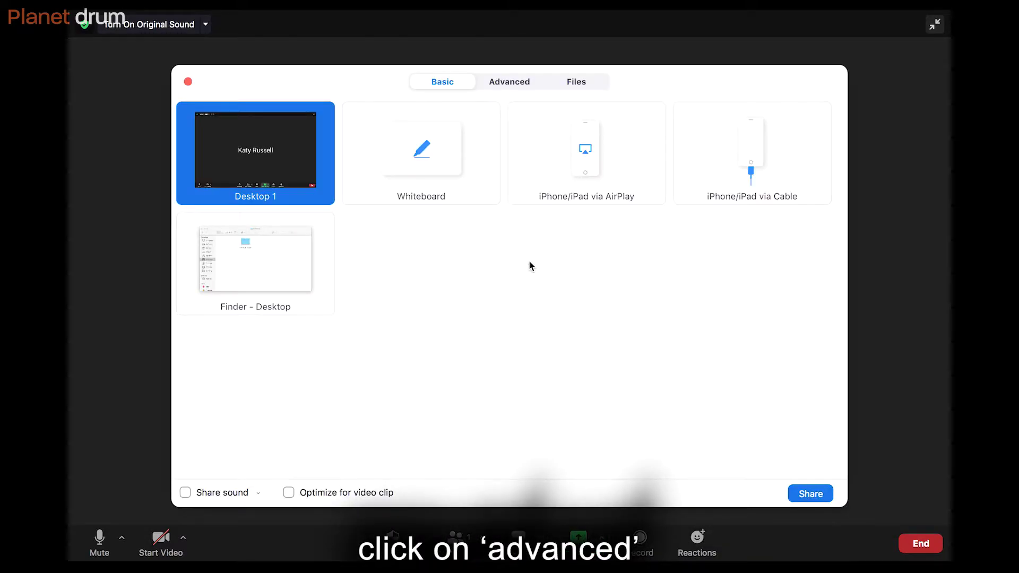
click(501, 81)
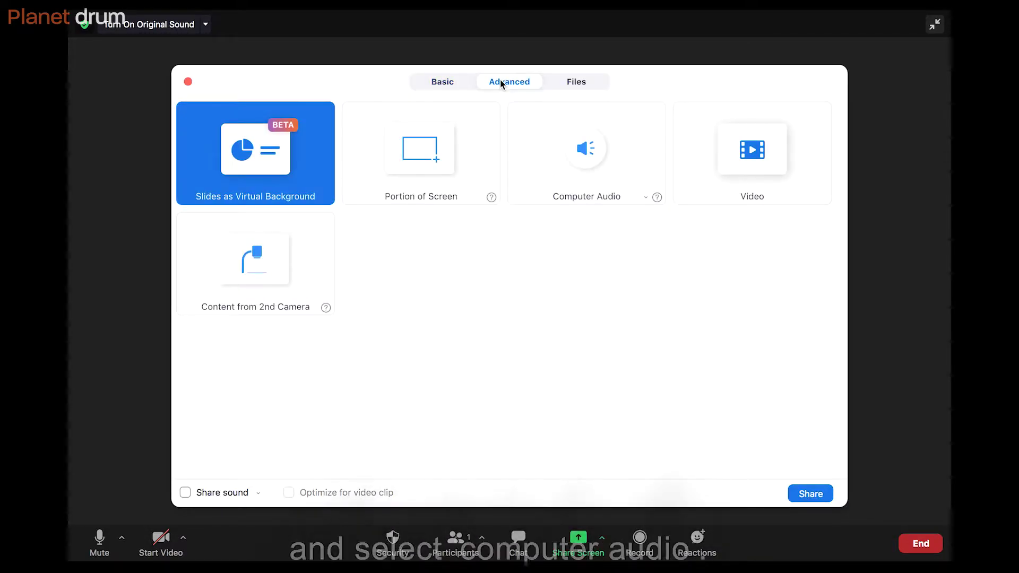
click(596, 183)
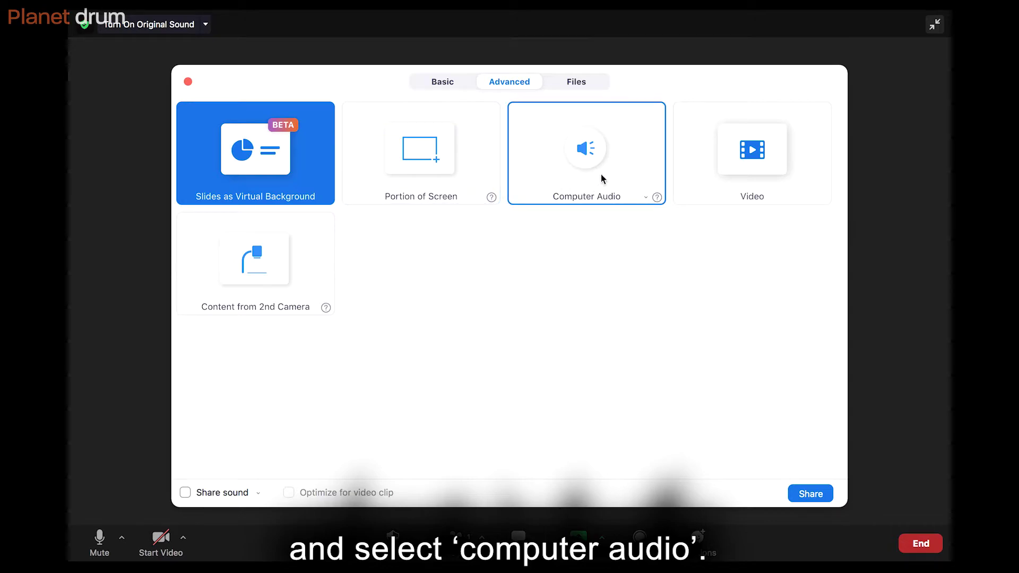
click(590, 167)
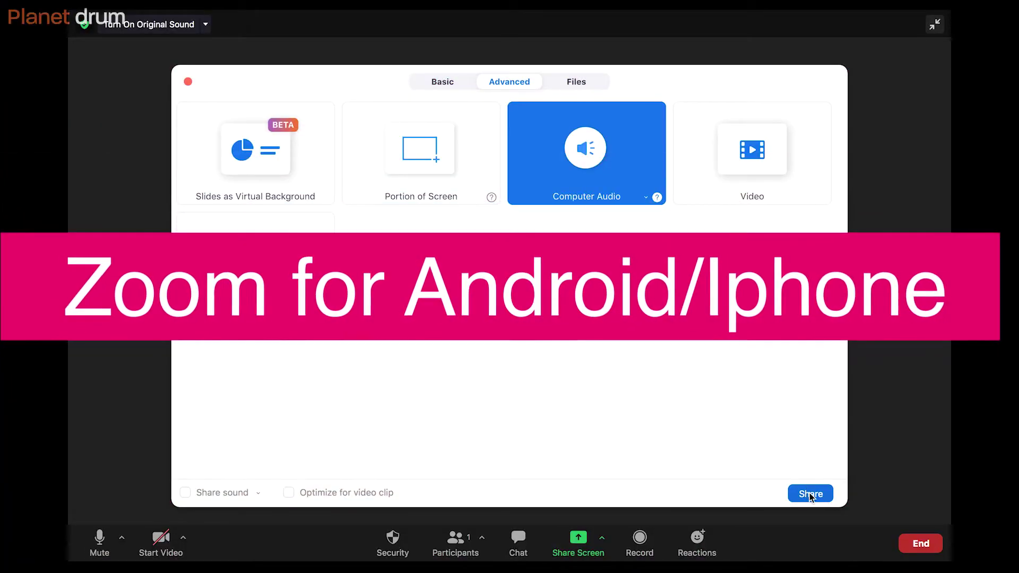
click(810, 494)
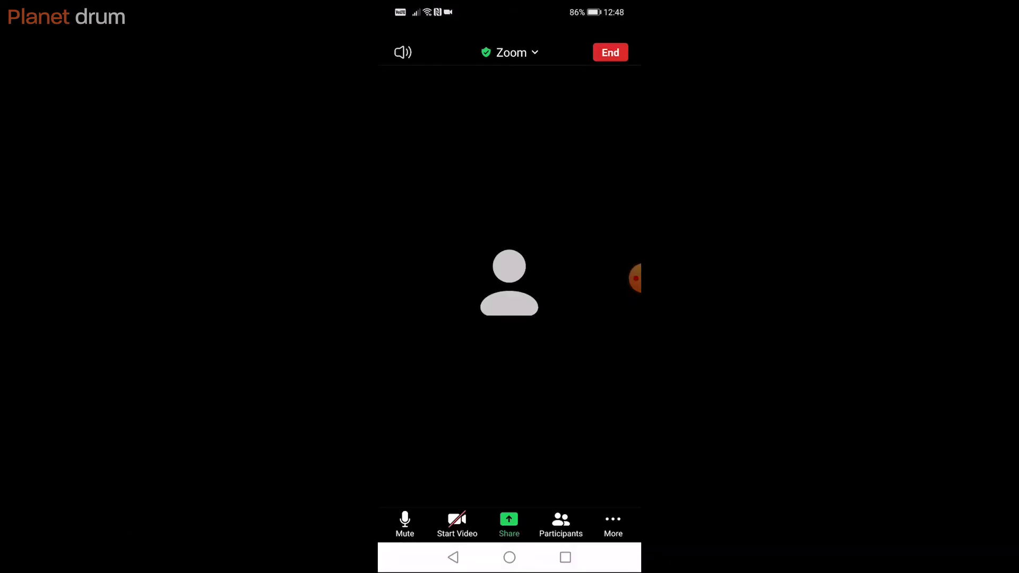
Step: Enable Original Sound from the meeting toolbar's More menu
click(612, 521)
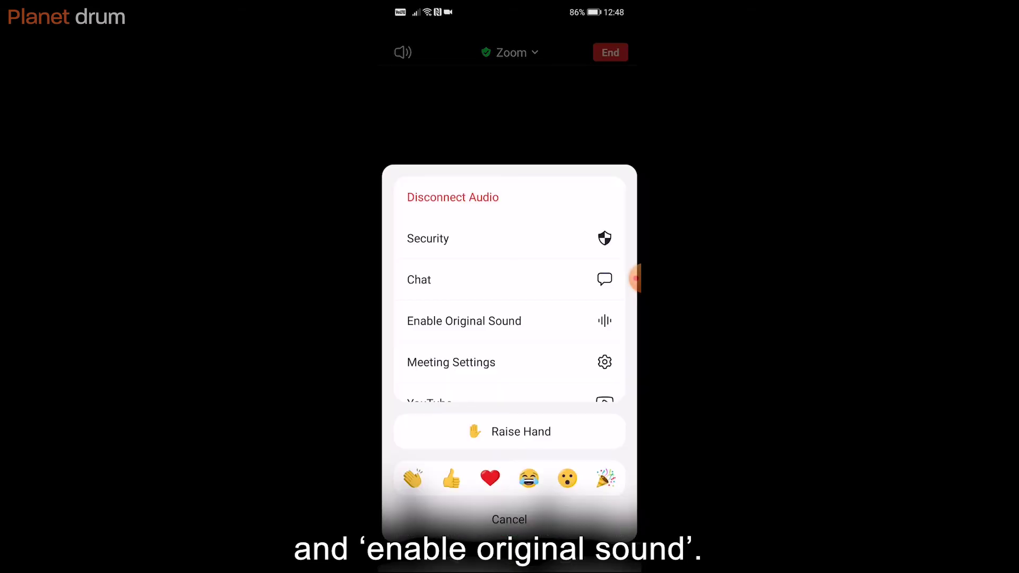
click(509, 321)
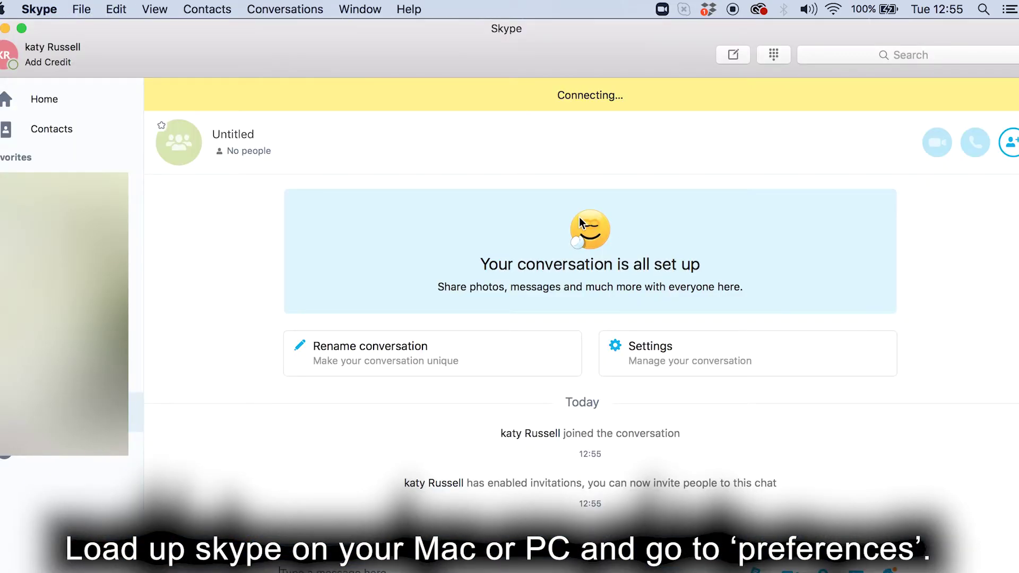
Step: Open Skype Preferences on the Audio/Video pane
click(47, 9)
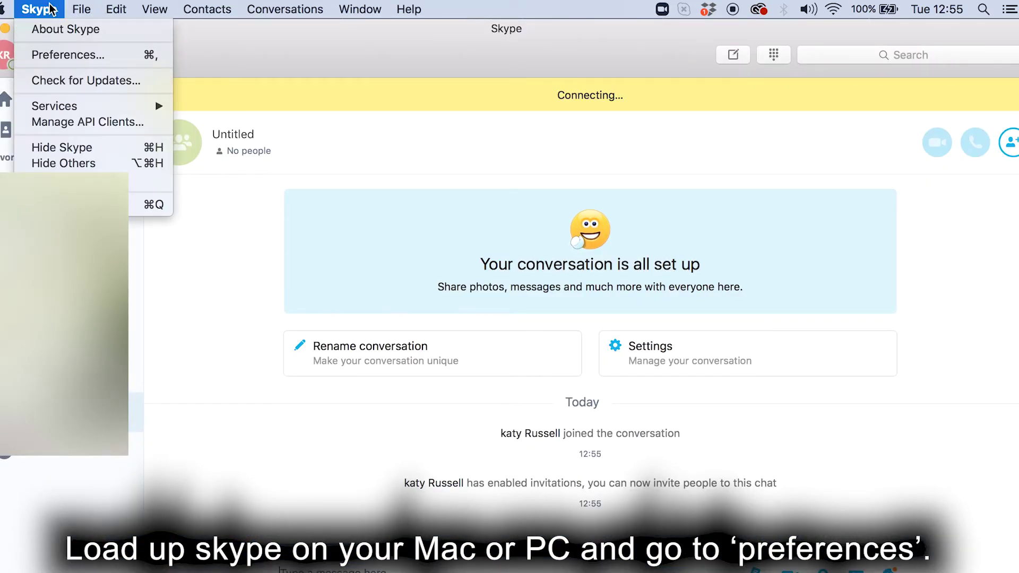
click(67, 54)
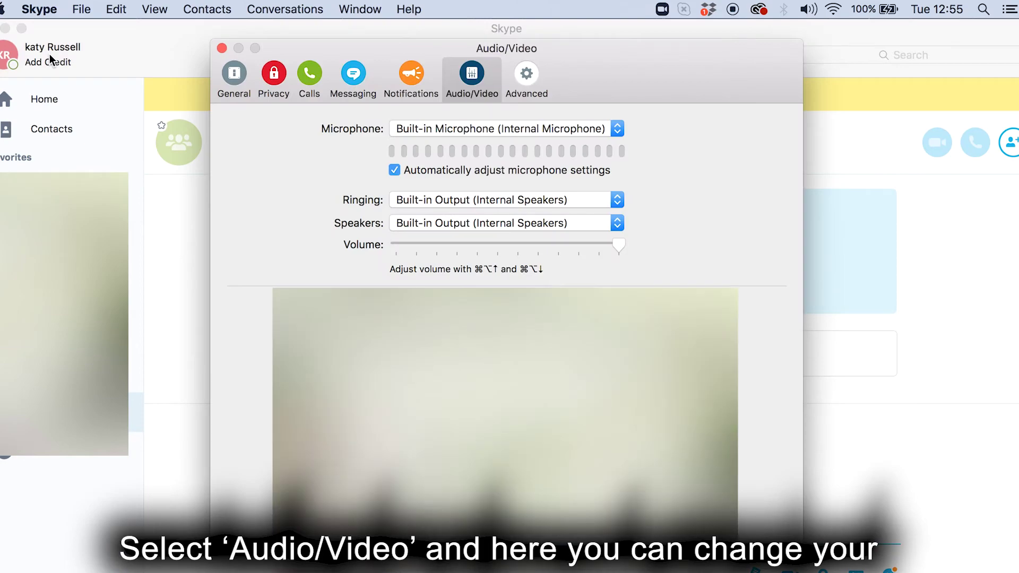